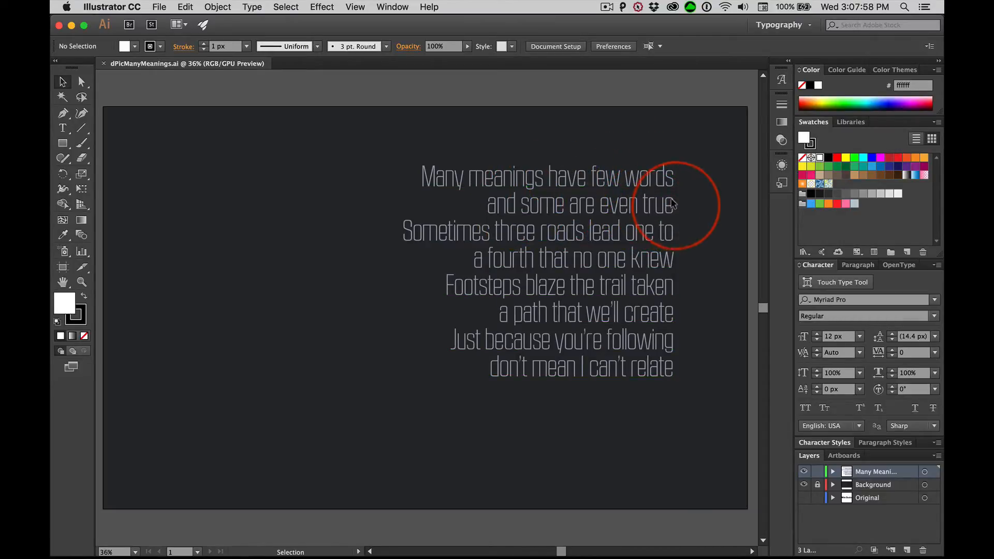
Try left alignment on the poem's text block and restore its right alignment
click(557, 179)
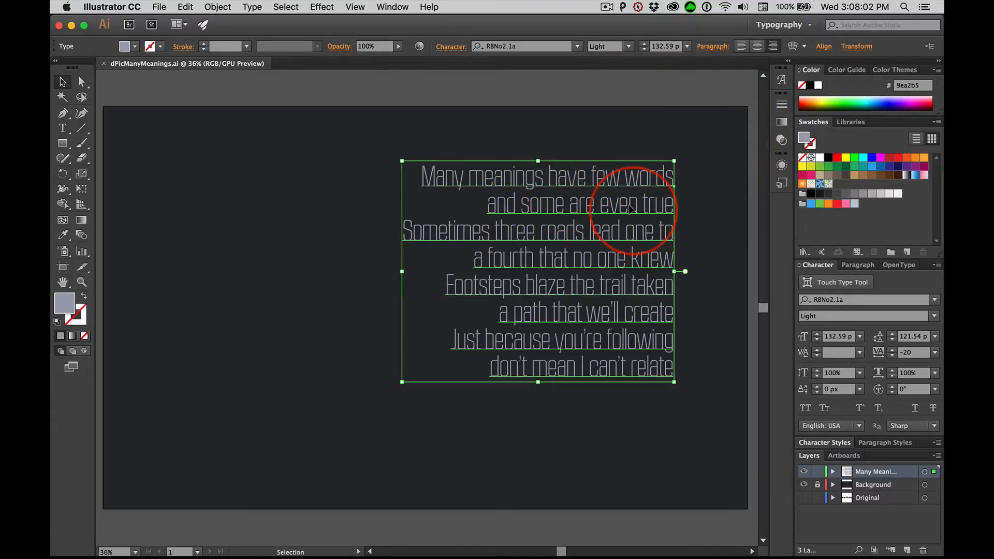
click(742, 48)
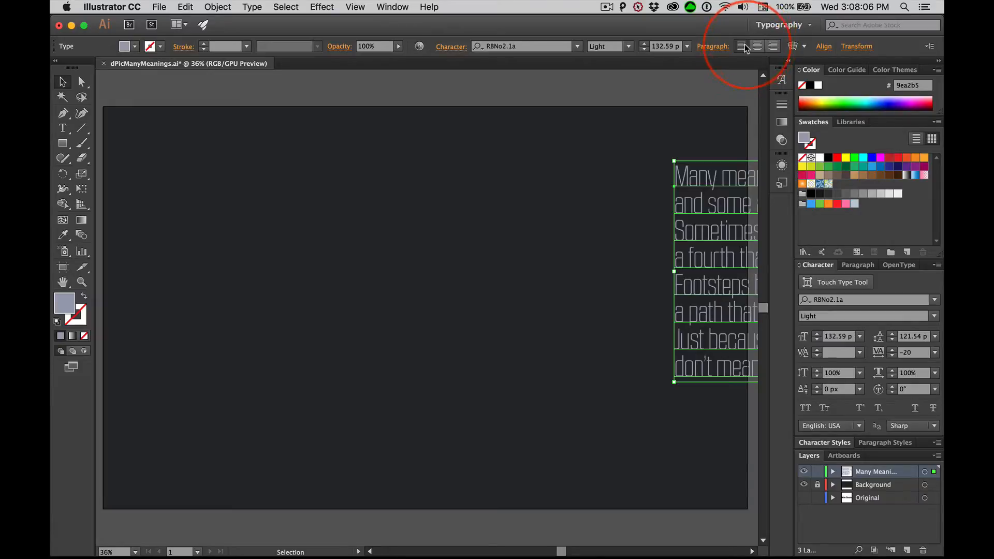
click(774, 47)
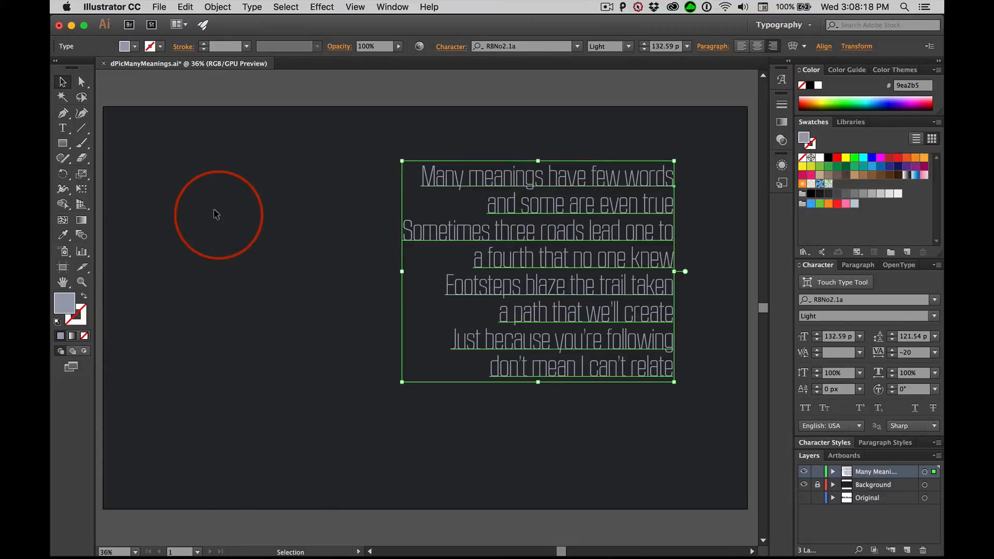
Increase the leading of the whole poem text block to 142.04 px in small increments
key(alt)
key(alt+Down)
key(alt+Down)
key(alt+Down)
key(alt+Down)
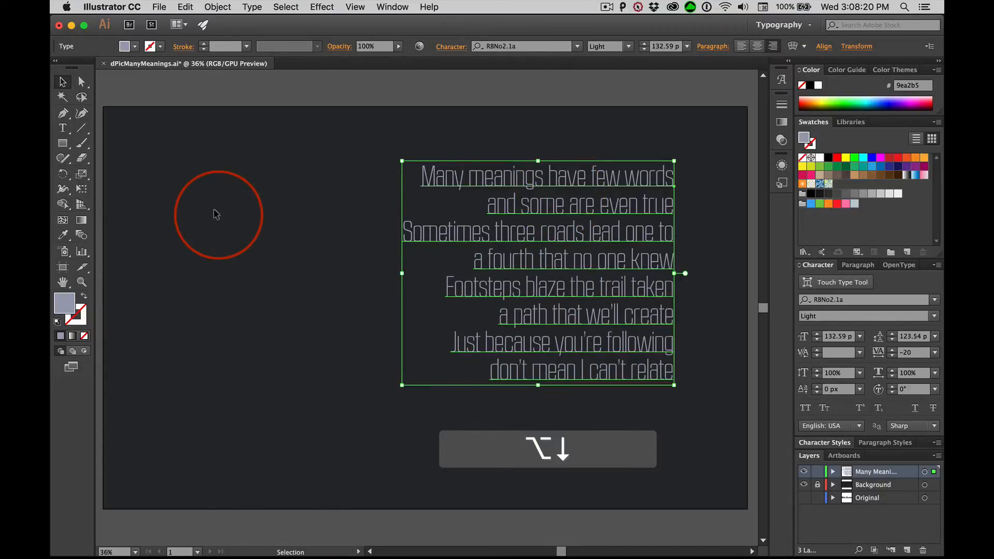
key(alt+Down)
key(alt+Down)
key(alt+Down)
key(alt+Down)
key(alt+Down)
key(alt+Down)
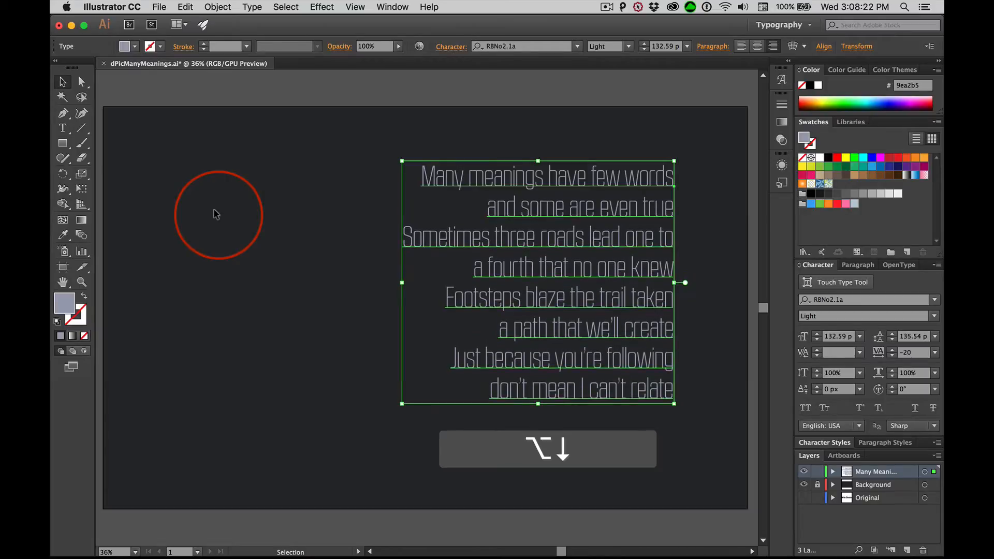
key(alt+Down)
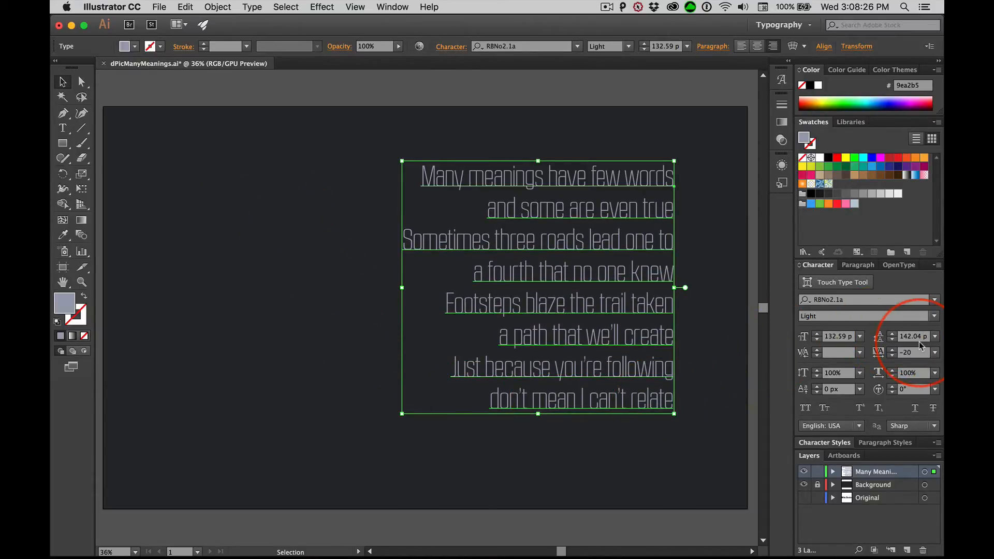
Reduce the leading of the whole poem text block to 125.54 px in small increments
key(alt+Up)
key(alt+Up)
key(alt+Up)
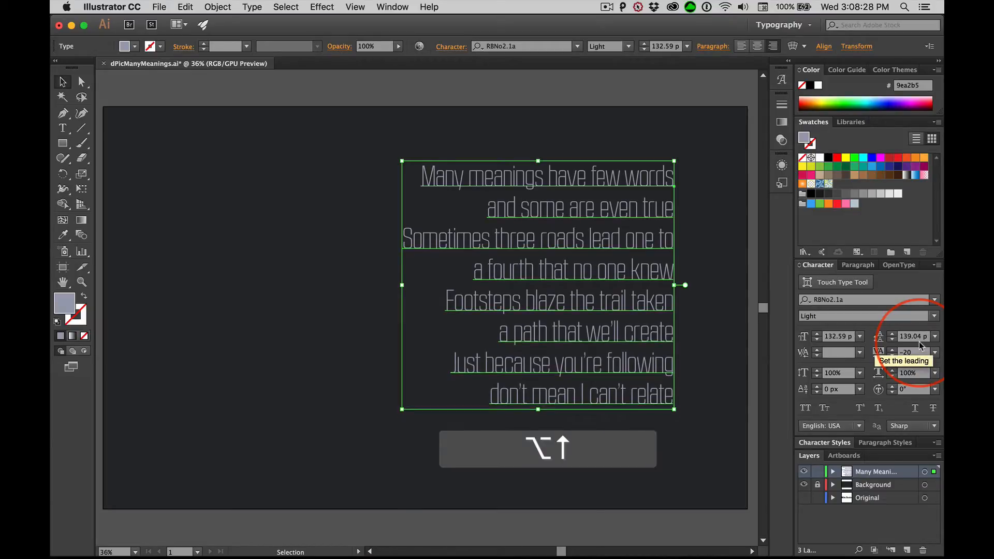
key(alt+Up)
key(alt+Up)
key(alt+Up)
key(alt+Up)
key(alt+Up)
key(alt+Up)
key(alt+Up)
key(alt+Up)
key(alt+Up)
key(alt+Up)
key(alt+Up)
key(alt+Up)
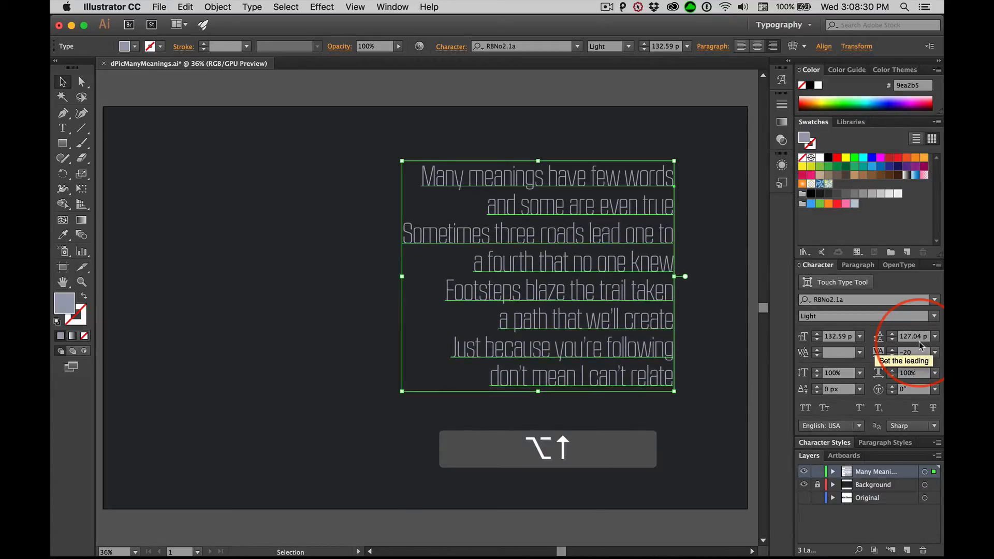
key(alt+Up)
key(alt+Up)
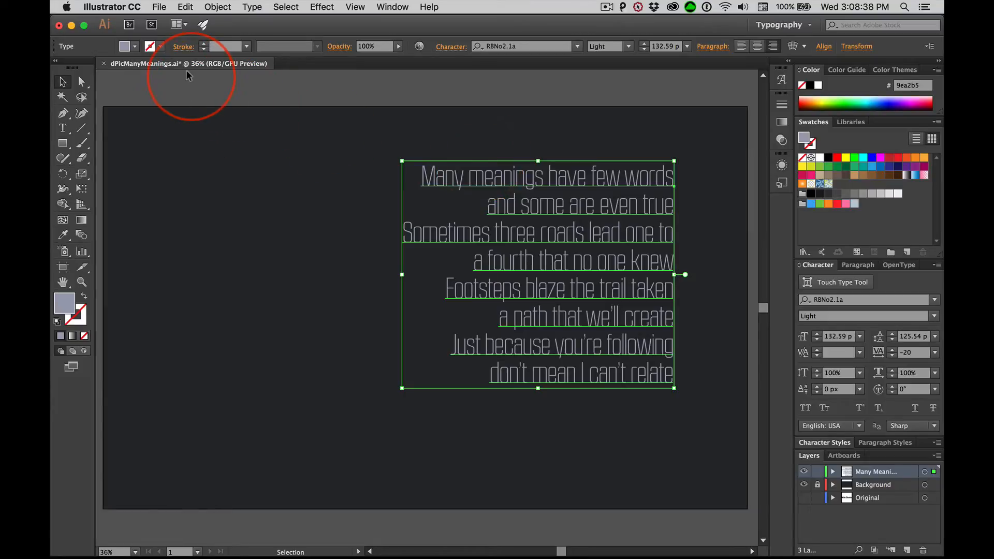
Revert the document to its last saved version, discarding the alignment and leading changes
click(159, 7)
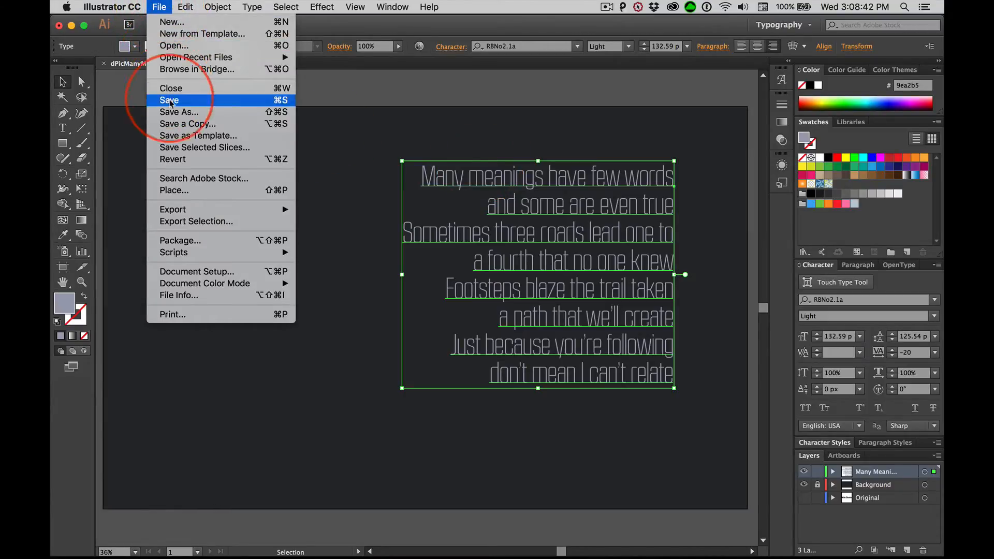
click(185, 159)
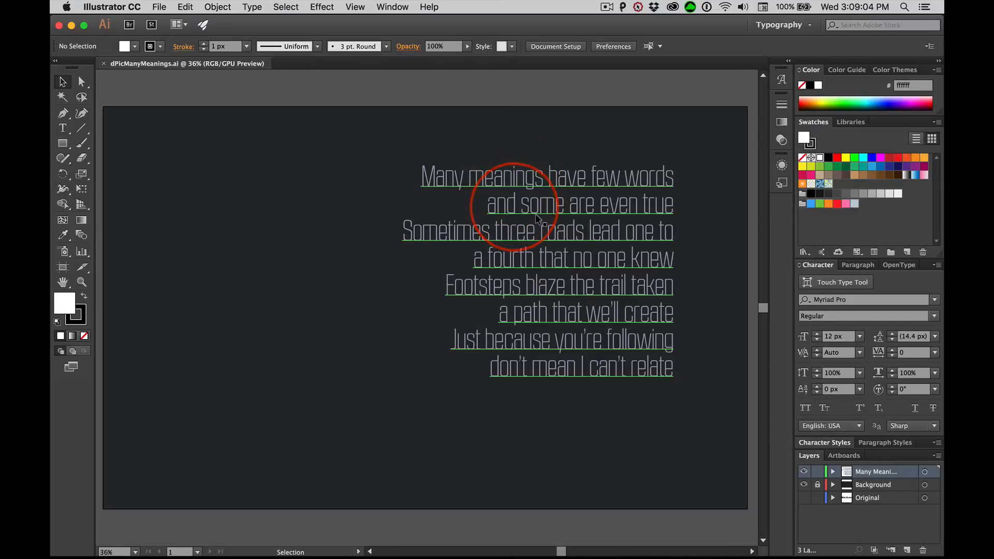
Set the leading to 160 px from the line break after "true" through the first letter of "Sometimes"
double_click(669, 204)
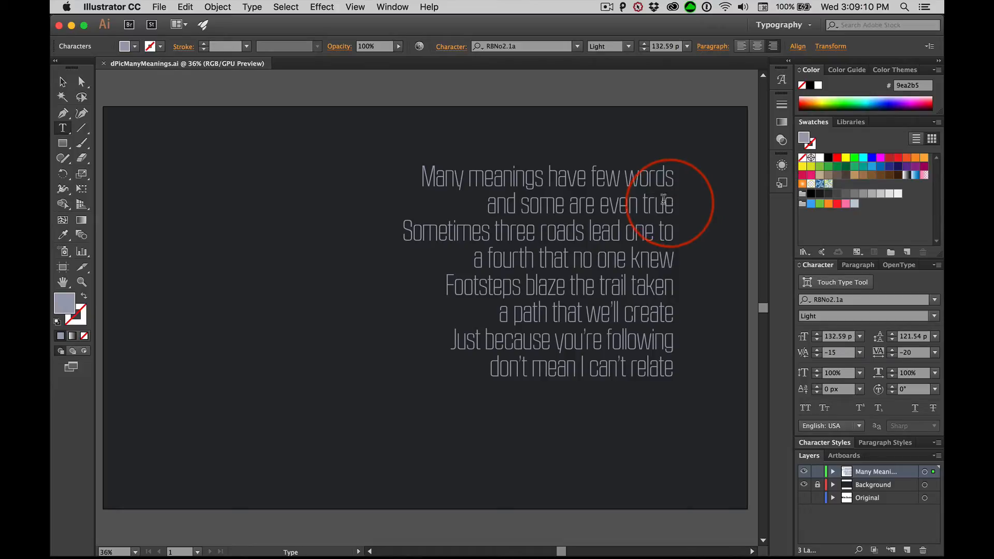
drag(670, 203, 409, 224)
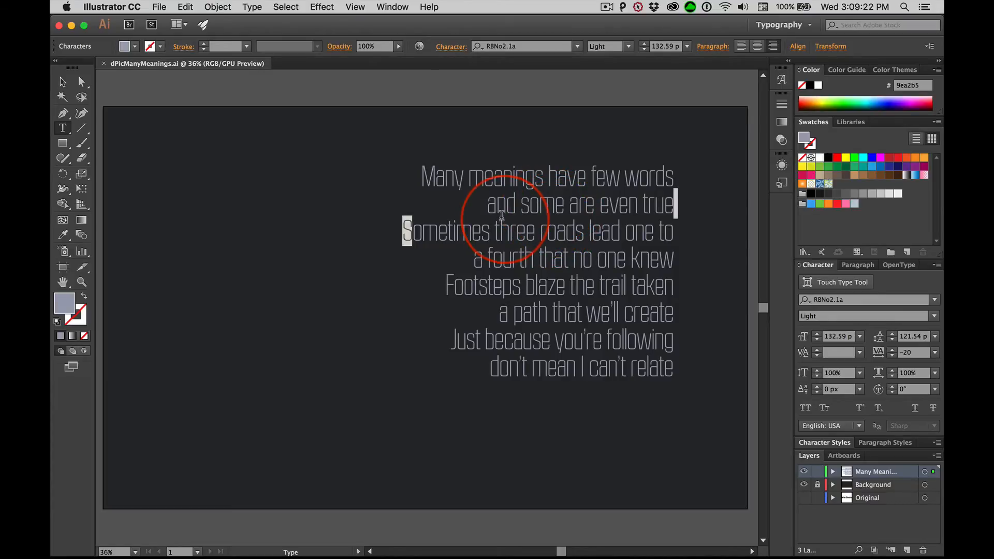
key(alt)
key(alt+Down)
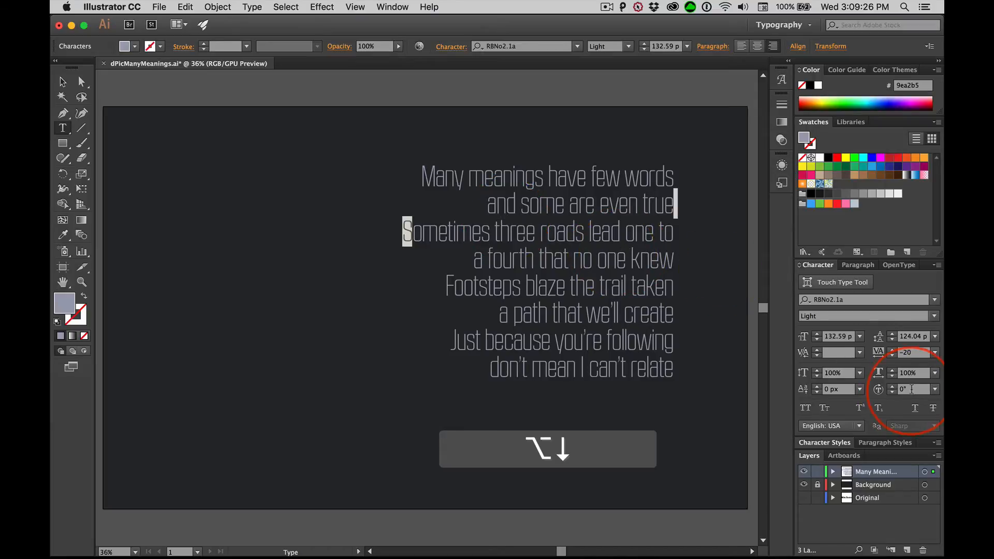
click(914, 336)
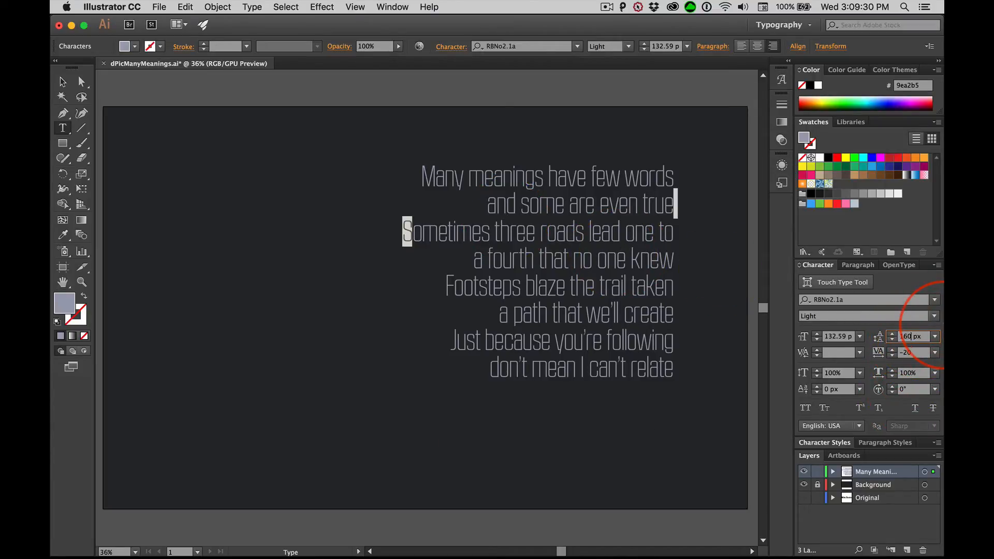
key(Return)
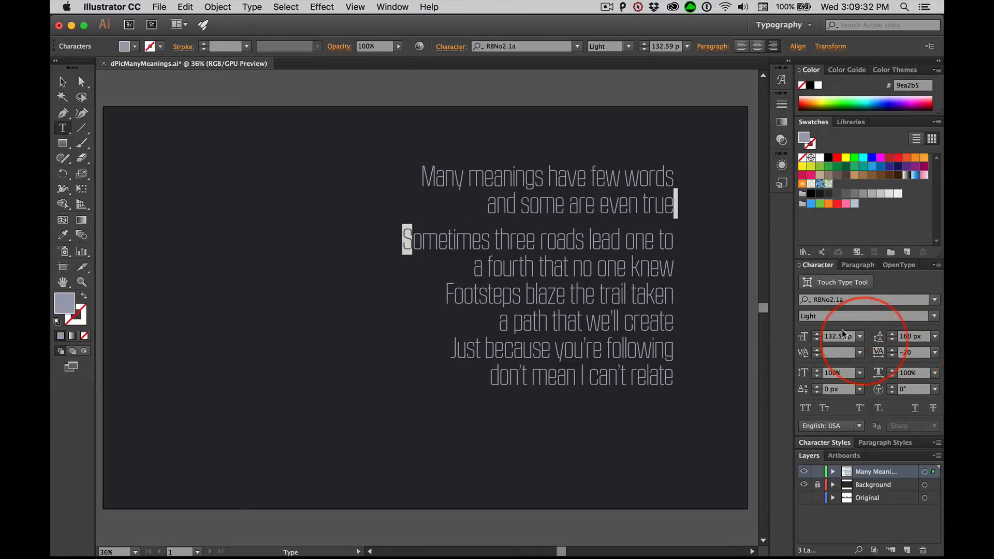
Set the leading to 160 px from the line break after "knew" through the first letter of "Footsteps"
drag(670, 262, 450, 277)
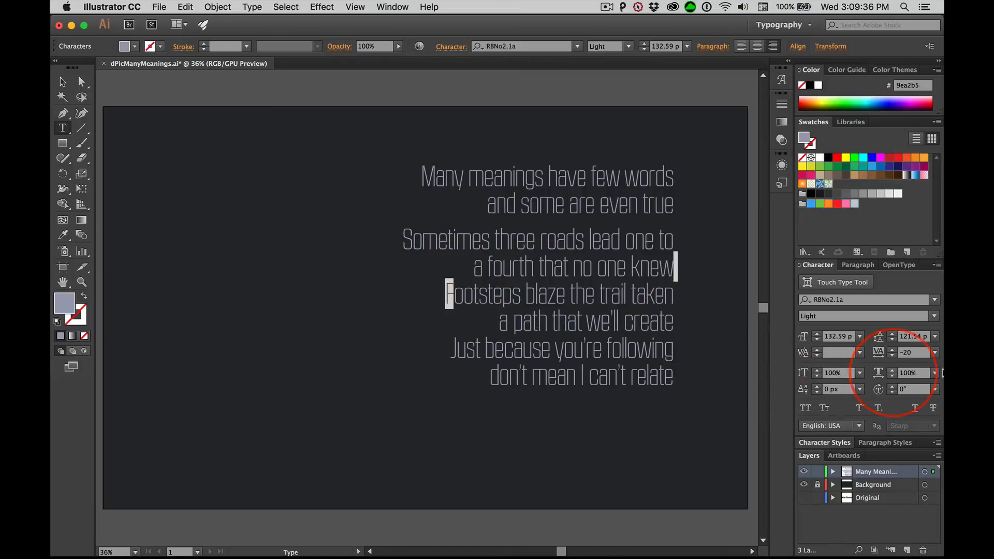
click(907, 336)
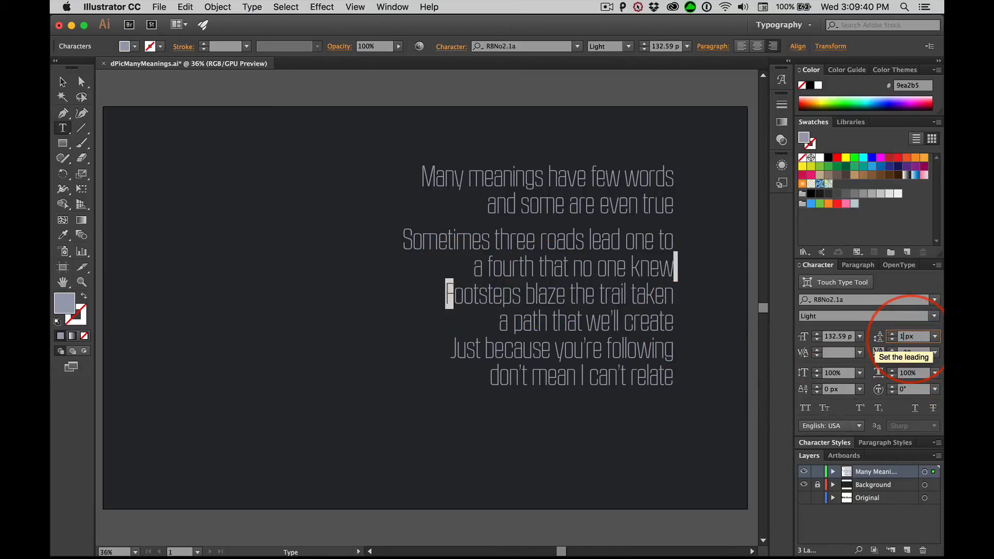
key(Return)
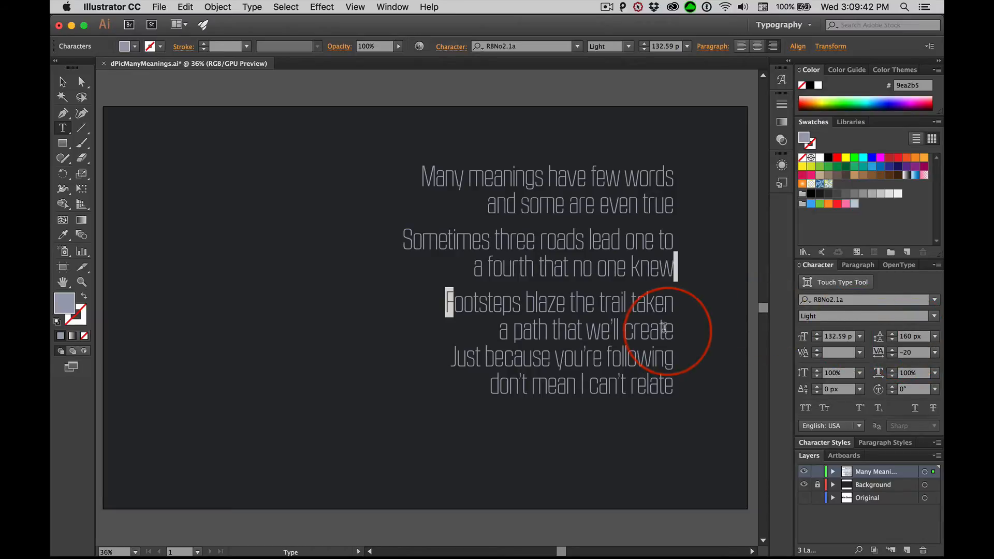
Set the leading to 160 px from the line break after "create" through the first letter of "Just", and deselect the text
click(672, 329)
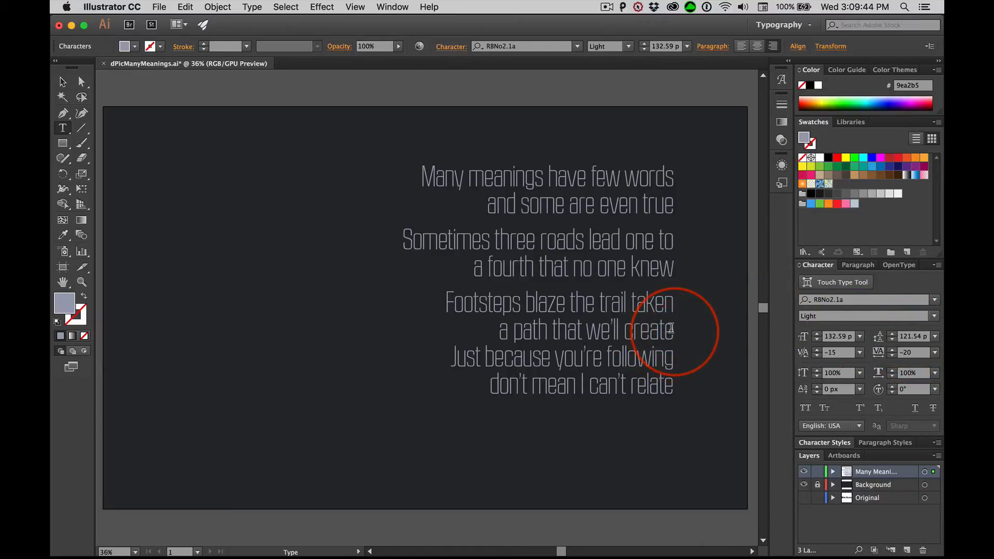
drag(671, 328, 454, 356)
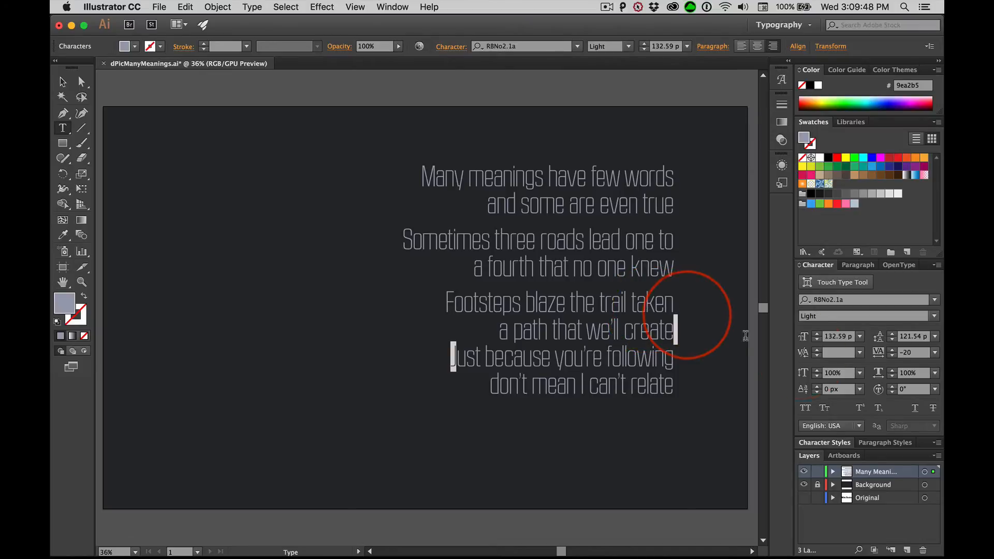
click(905, 337)
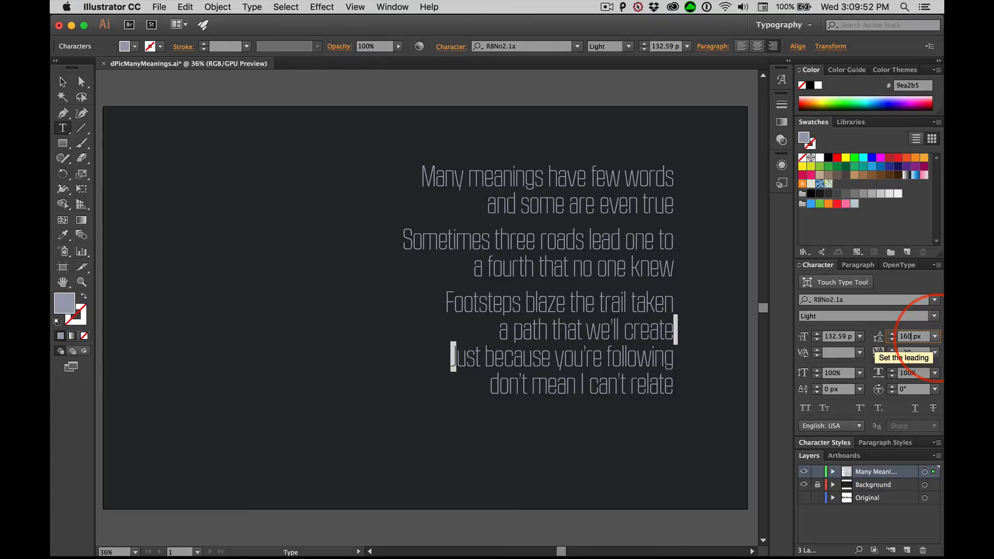
text(160)
key(Return)
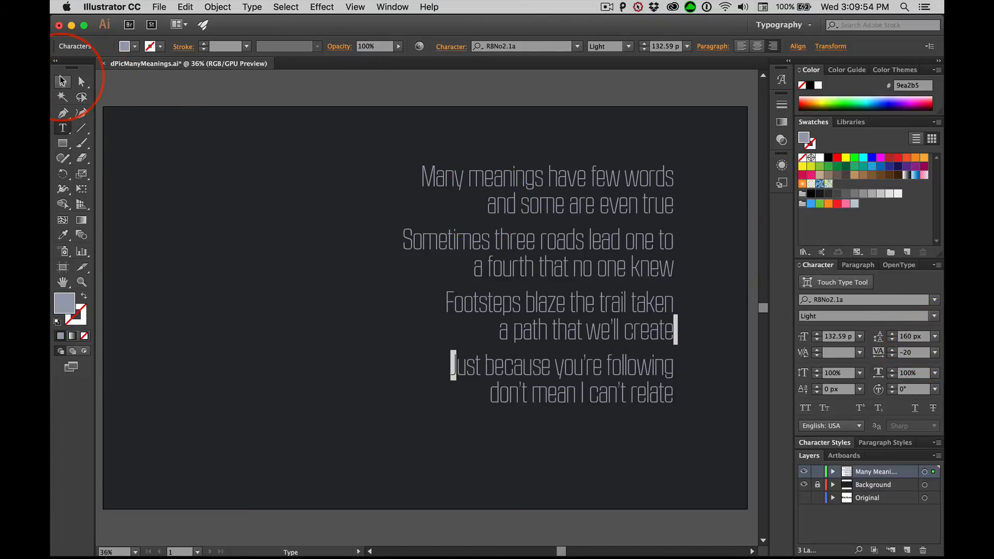
click(63, 81)
click(174, 217)
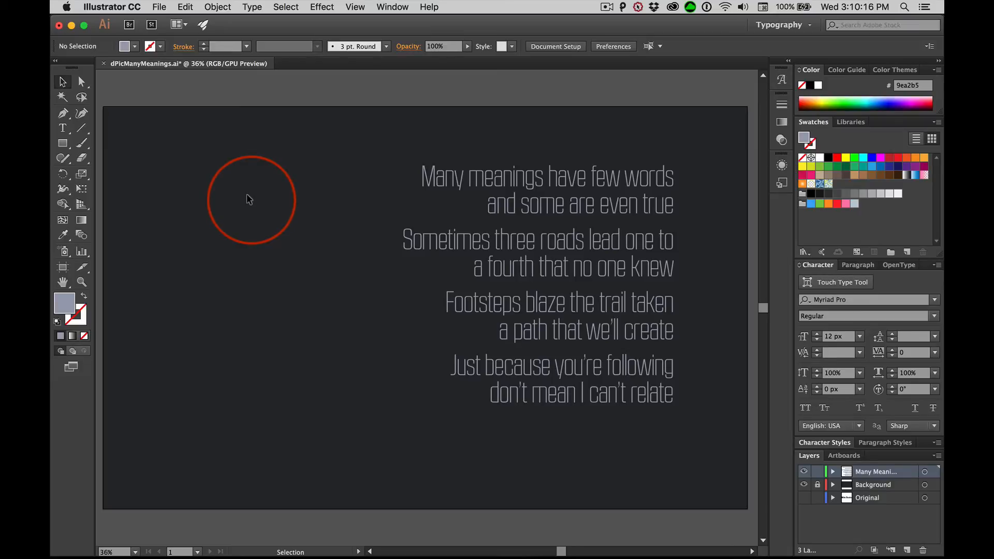
click(512, 272)
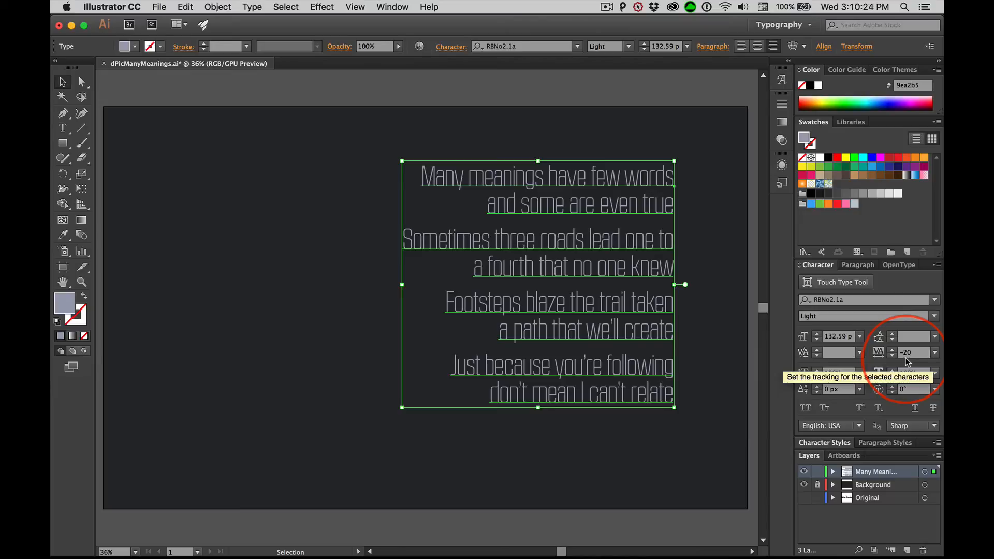
click(265, 220)
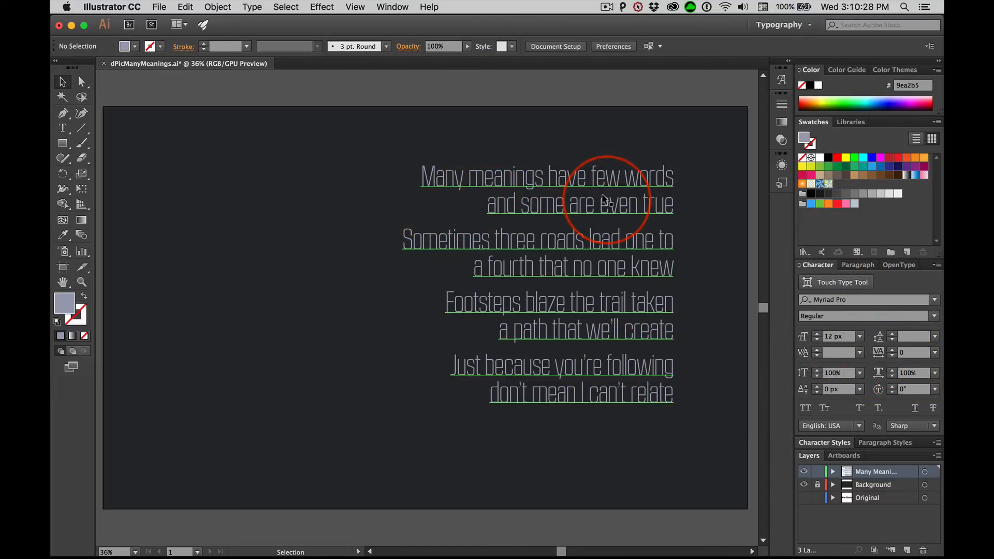
Revert dPicManyMeanings.ai to its saved version, discarding the wider spacing between the couplets
click(159, 6)
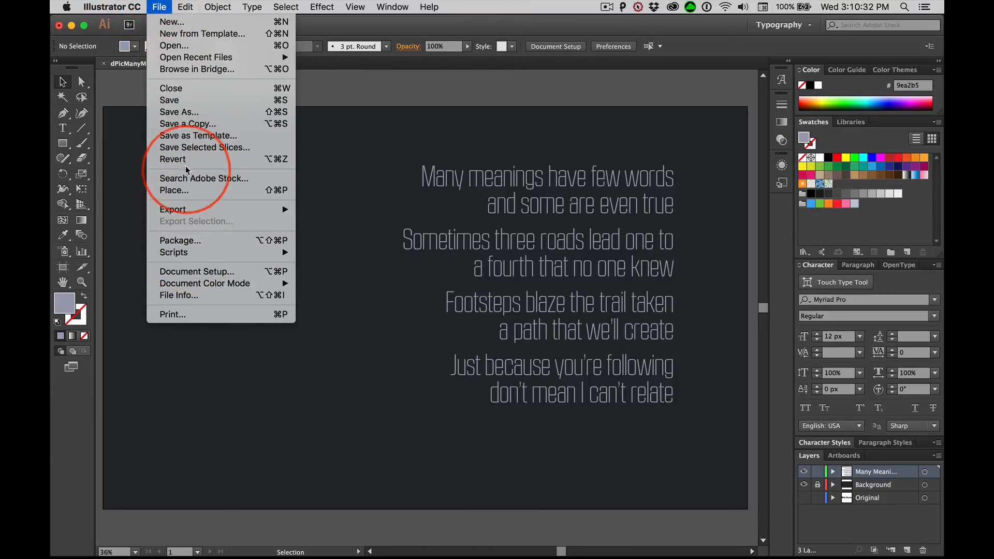
click(158, 158)
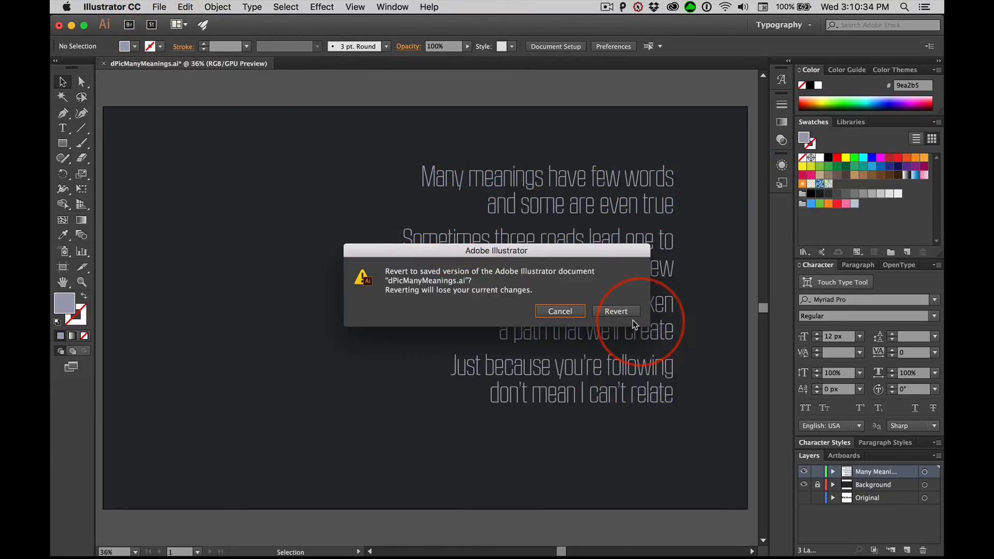
click(616, 311)
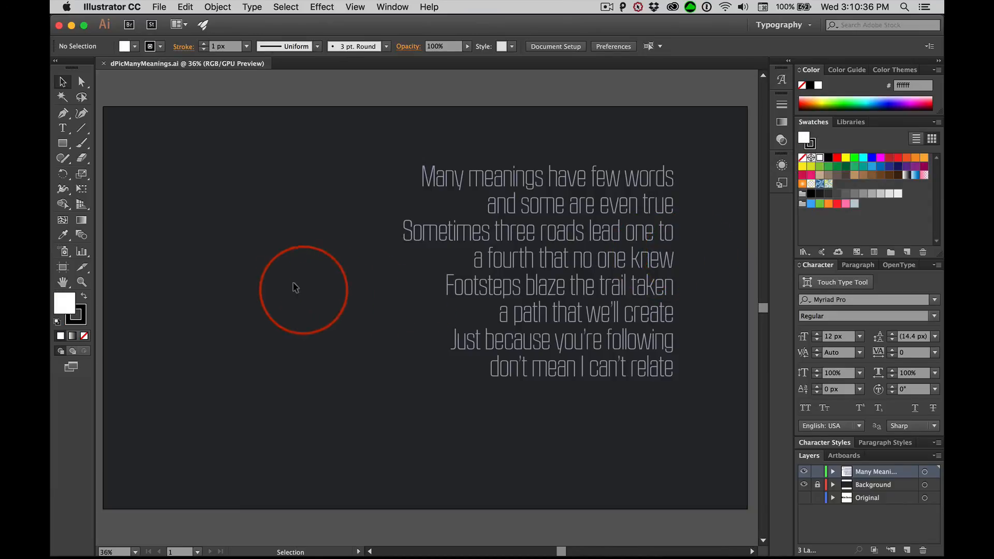
click(624, 246)
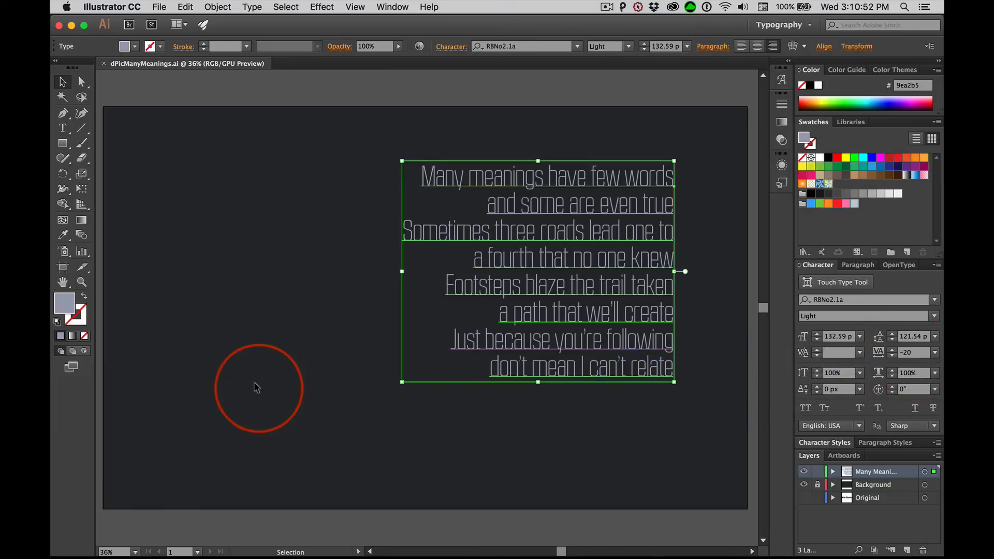
click(300, 414)
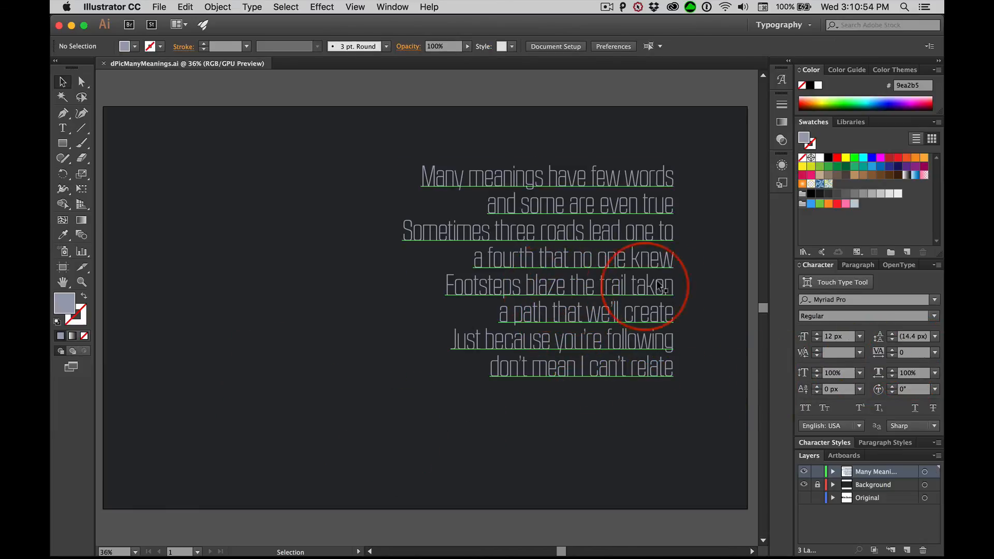